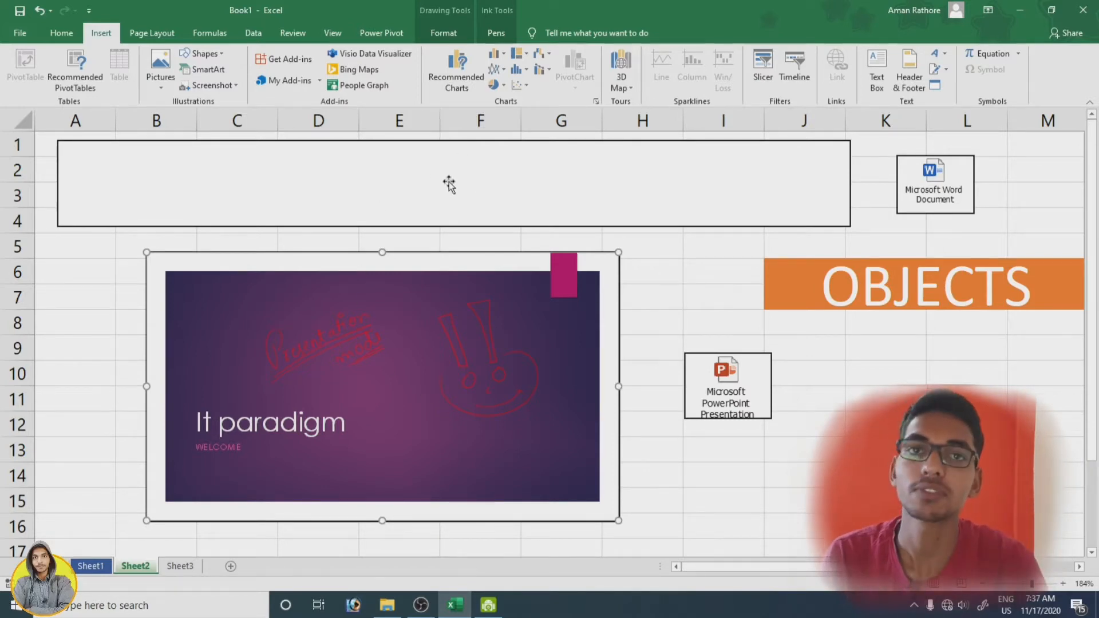
Step: Enter the sample text "dfgfhgh ghg" in the embedded Word document box above the slide on Sheet2 and finish editing
left_click(287, 194)
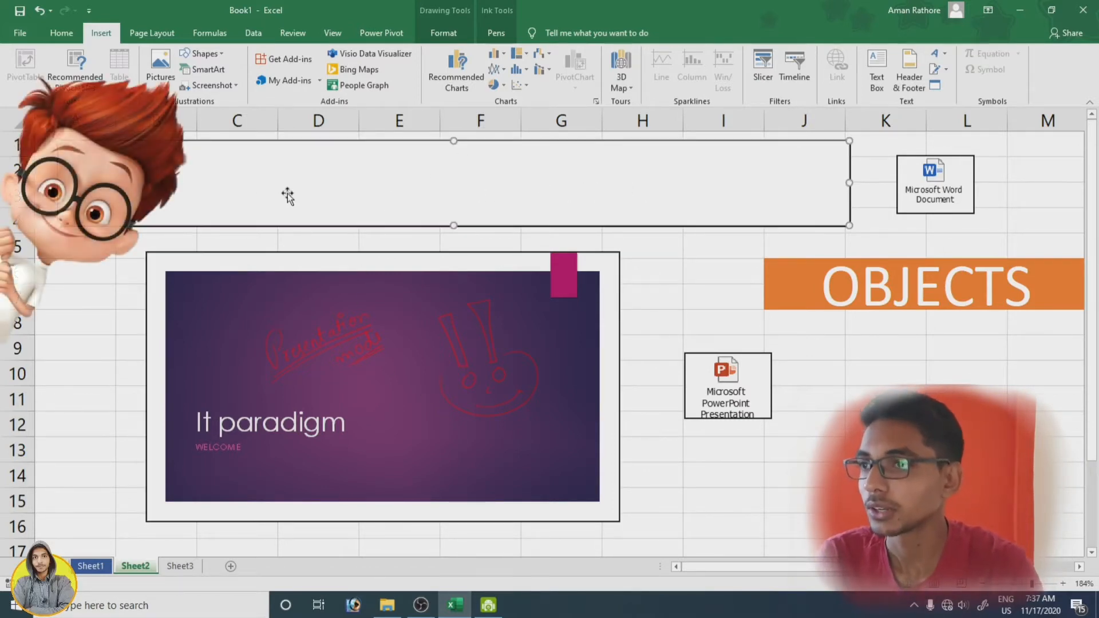
double_click(425, 187)
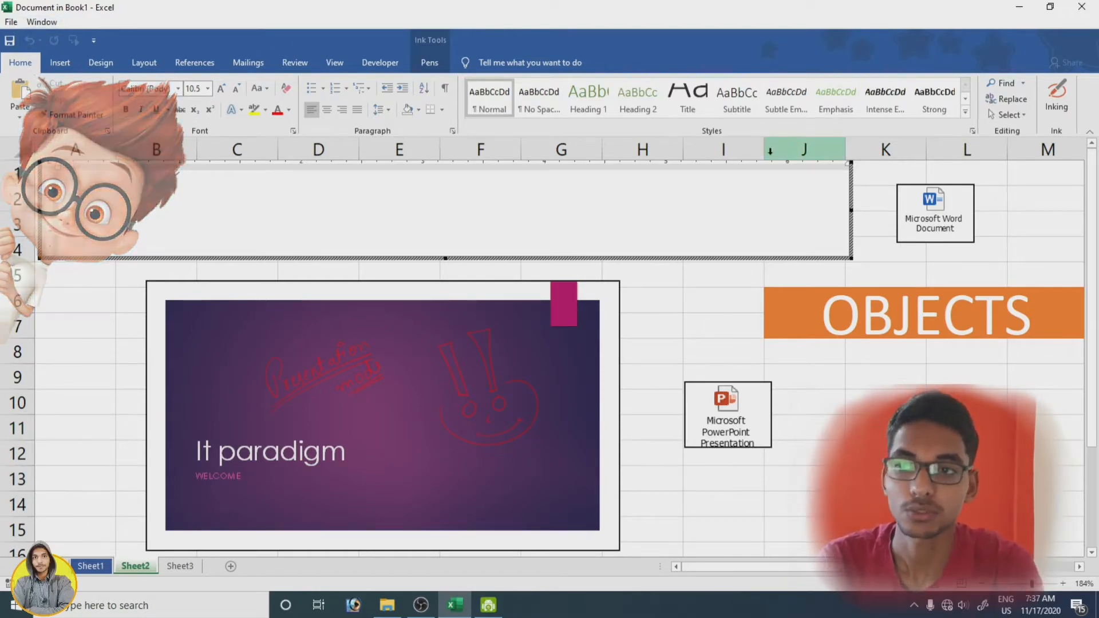
type("dfgfhg")
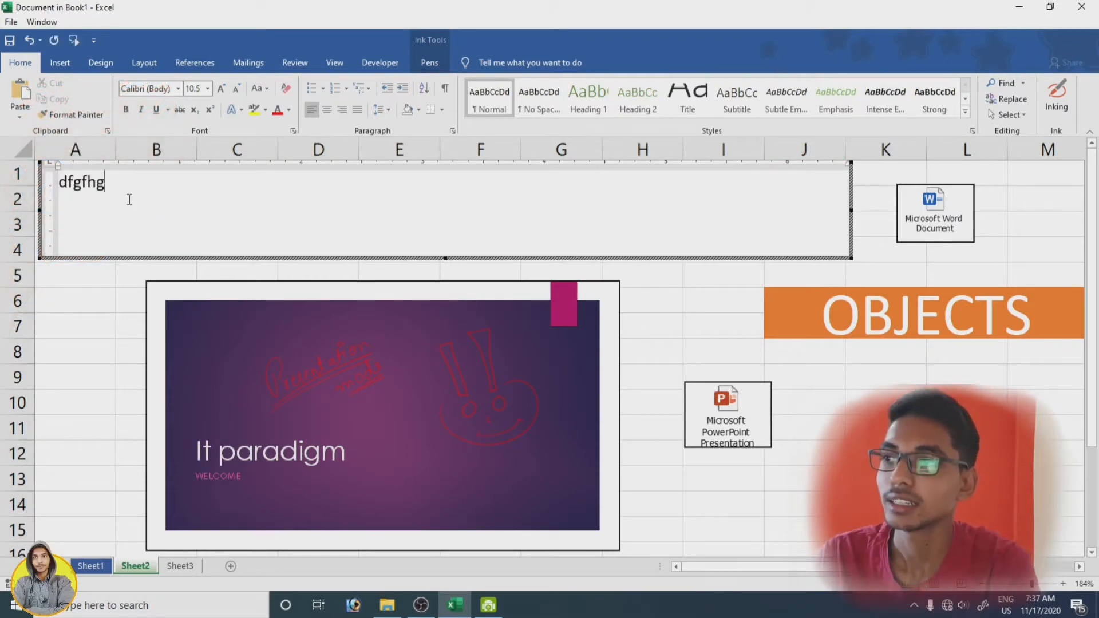
type("h ghg")
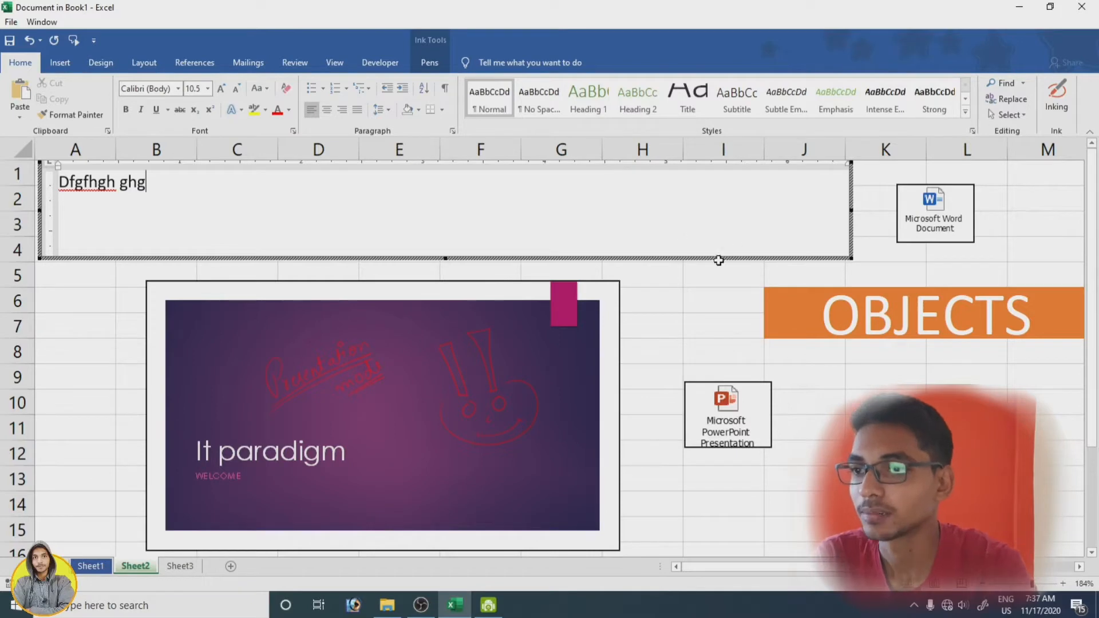
left_click(710, 308)
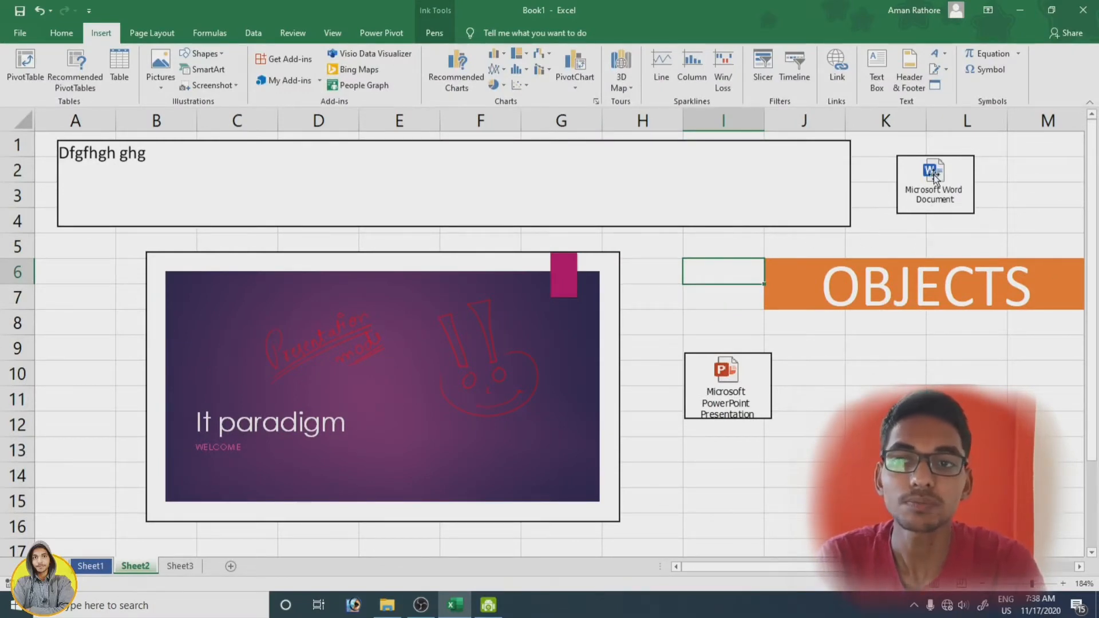
Step: Open the embedded Word document shown as an icon, enter "iuiu" in it, and close the document
left_click(926, 192)
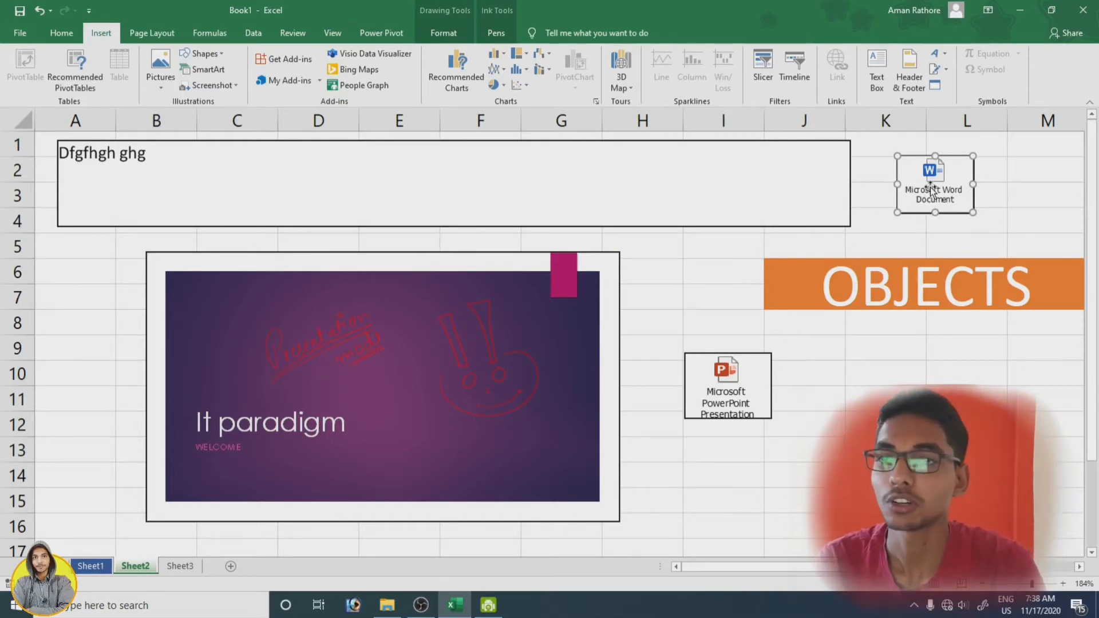
double_click(930, 187)
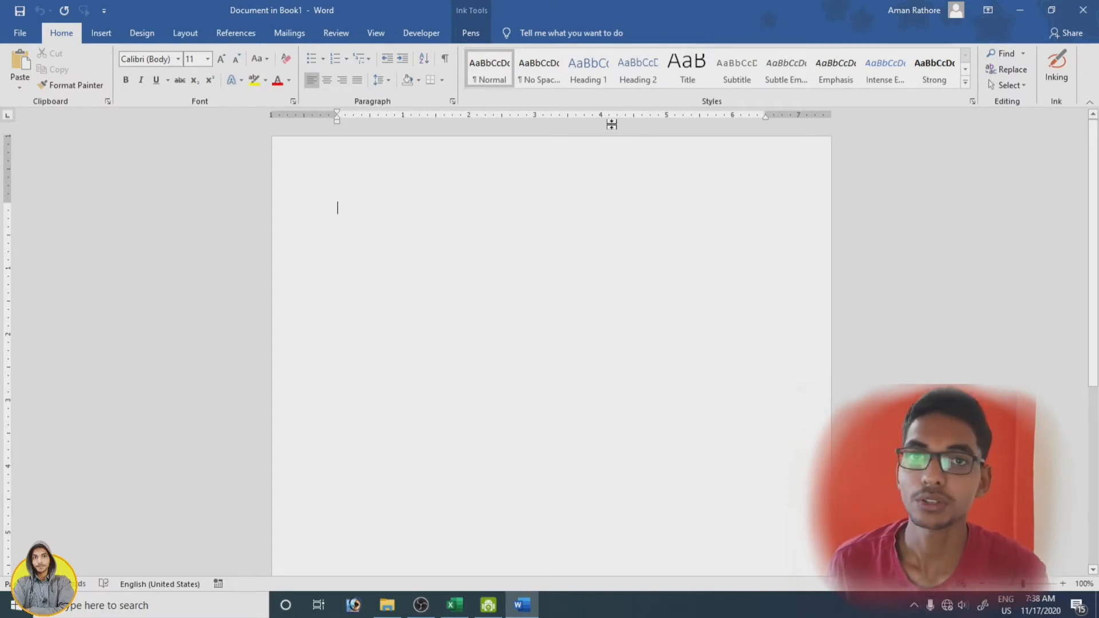
type("iuiu")
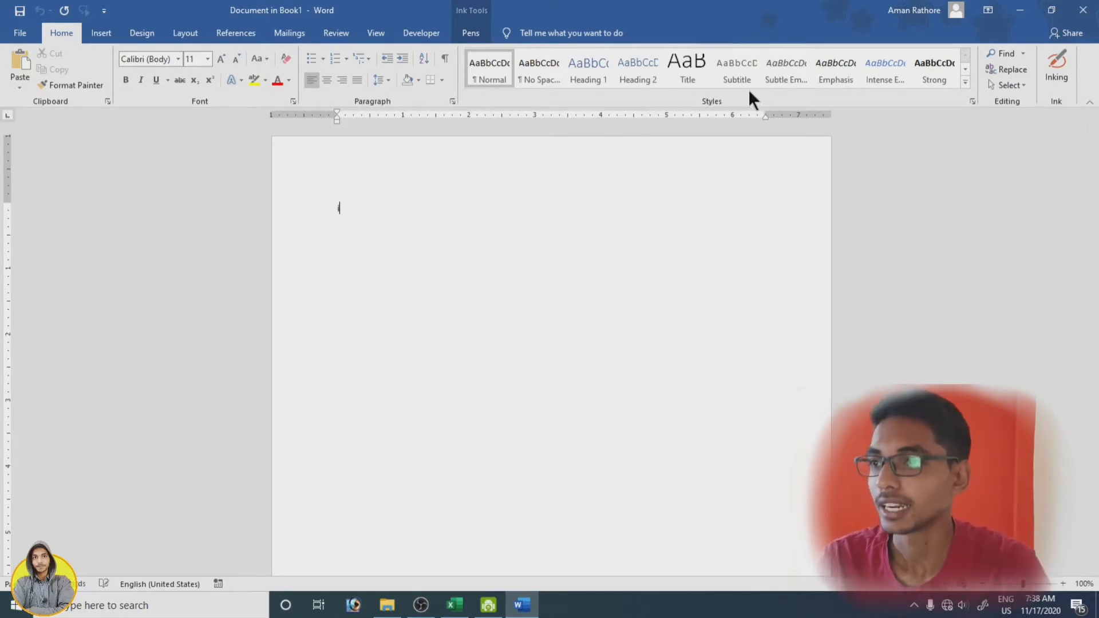
left_click(1084, 13)
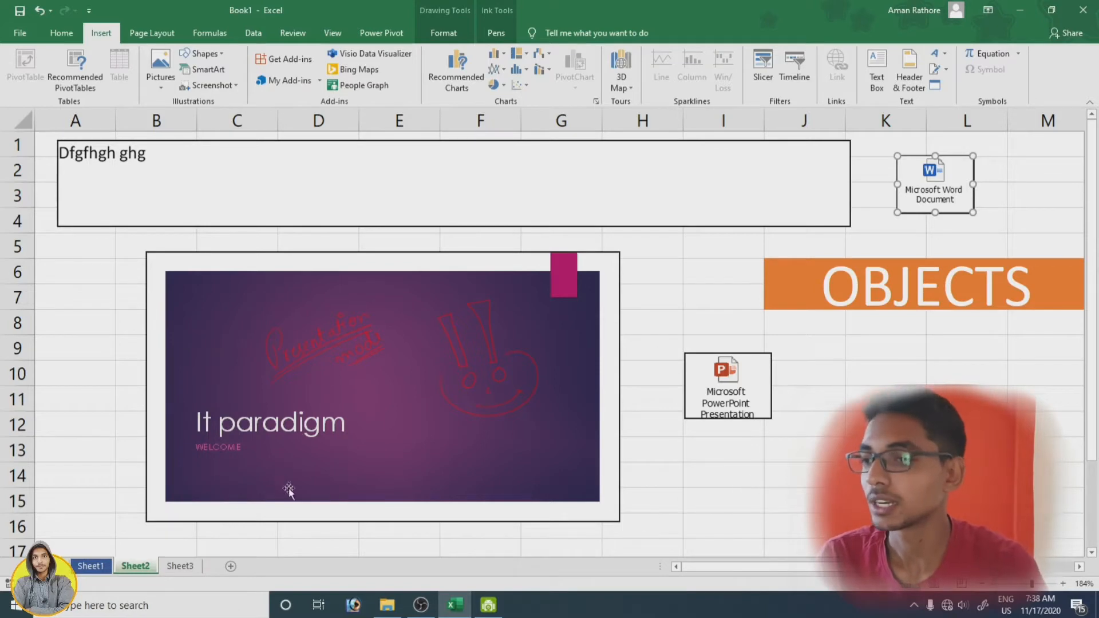
Step: Insert a new WordPad Document object on Sheet3 without displaying it as an icon
left_click(183, 564)
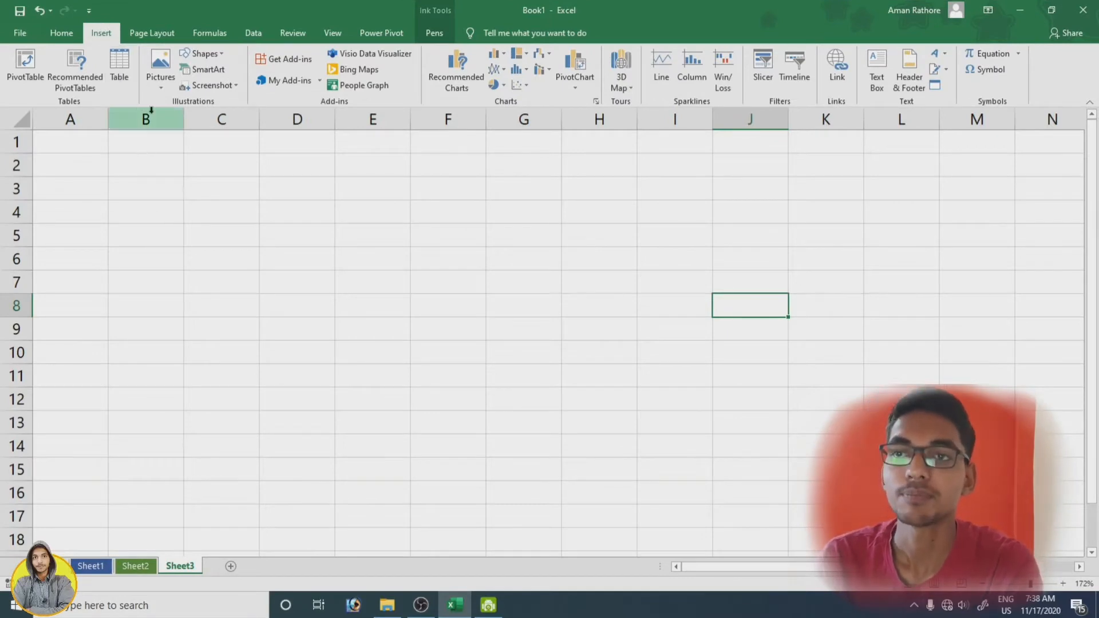
left_click(935, 85)
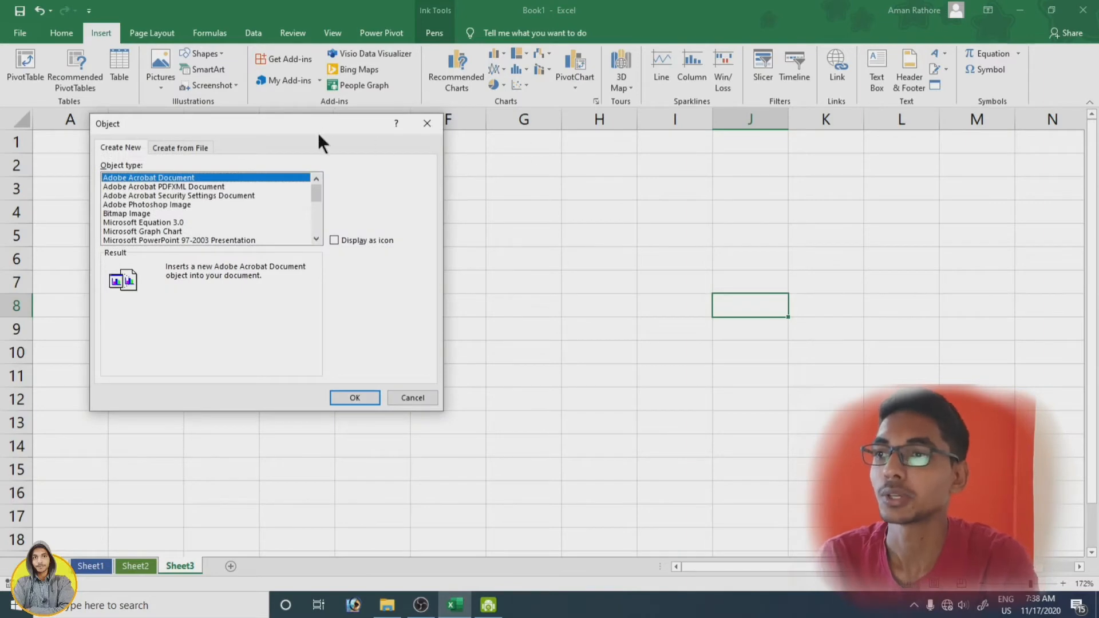
left_click_drag(318, 131, 572, 88)
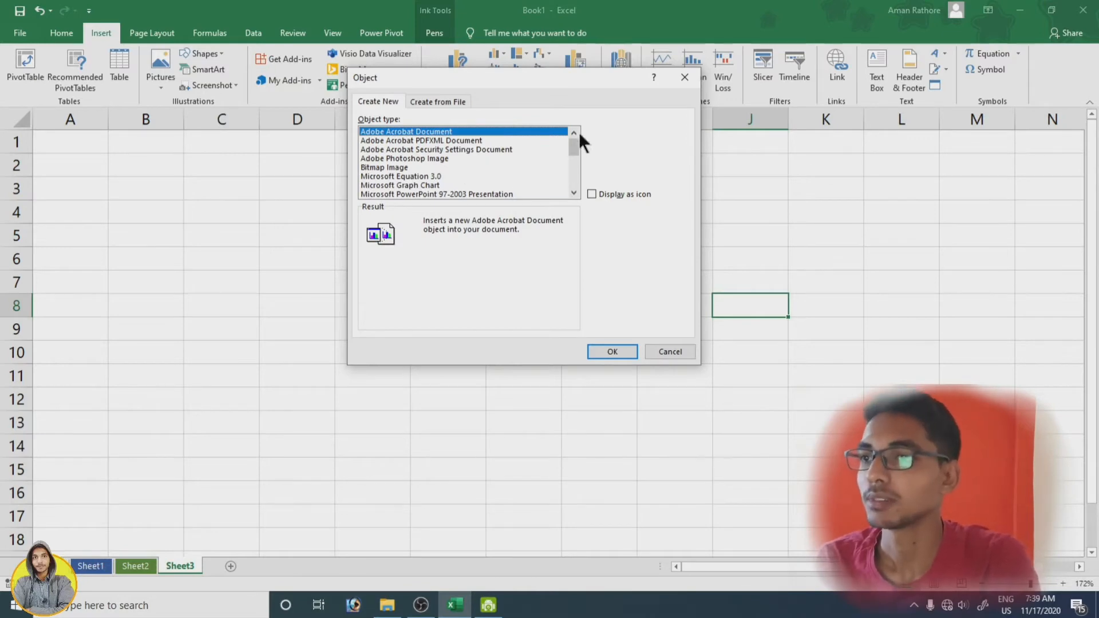
left_click_drag(572, 146, 576, 170)
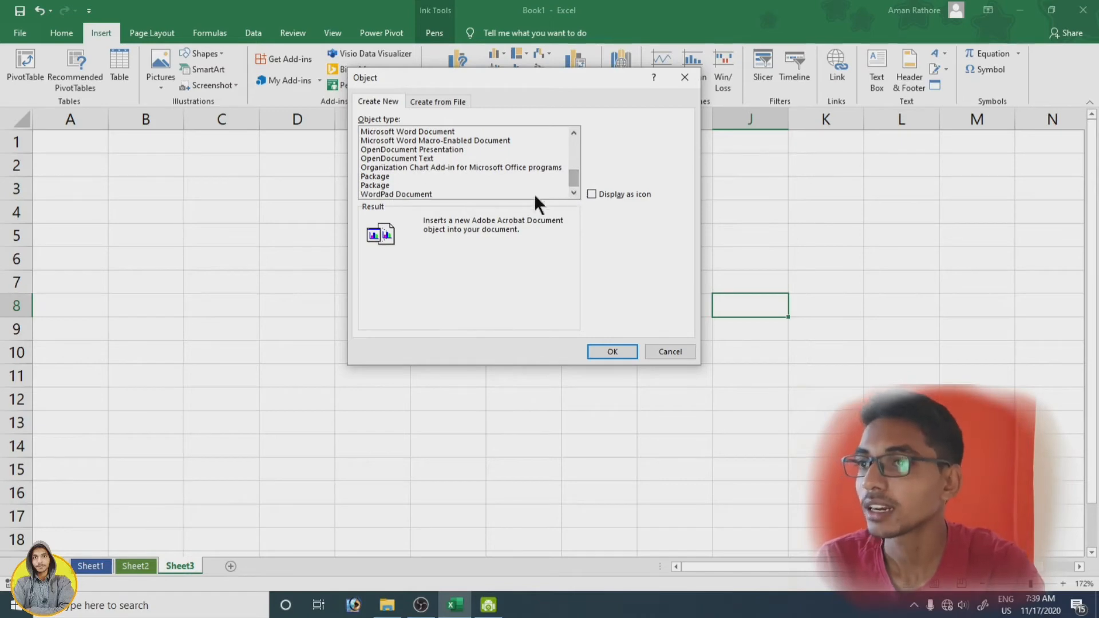
left_click(421, 194)
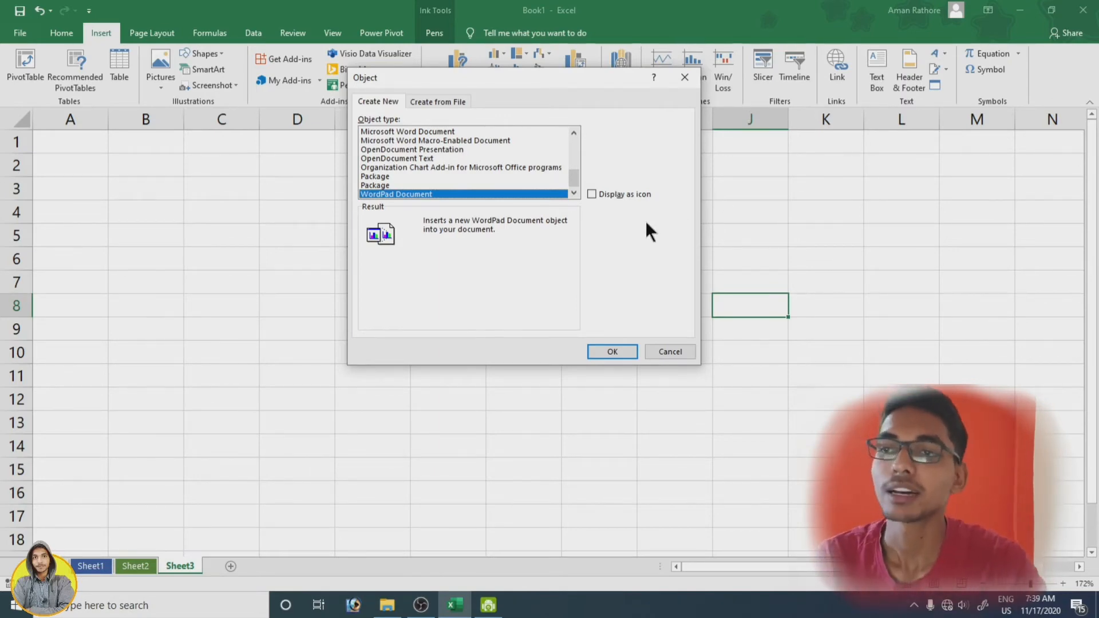
left_click(619, 351)
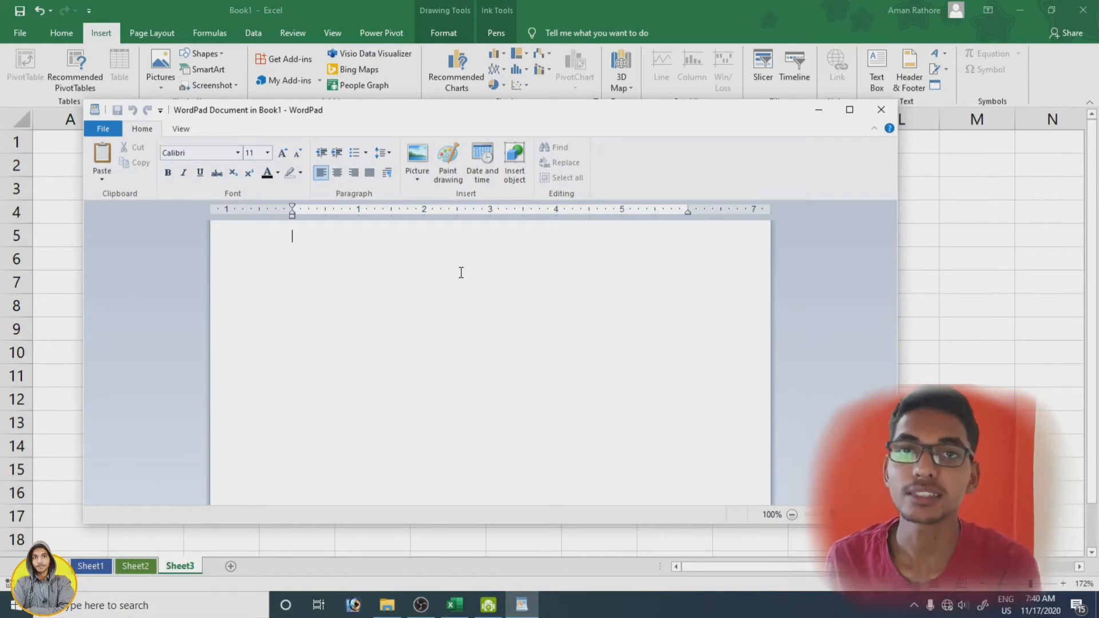
Step: Write "it paradigm" in the WordPad document, and move the embedded object so it starts at column A around rows 2 to 4
left_click(316, 246)
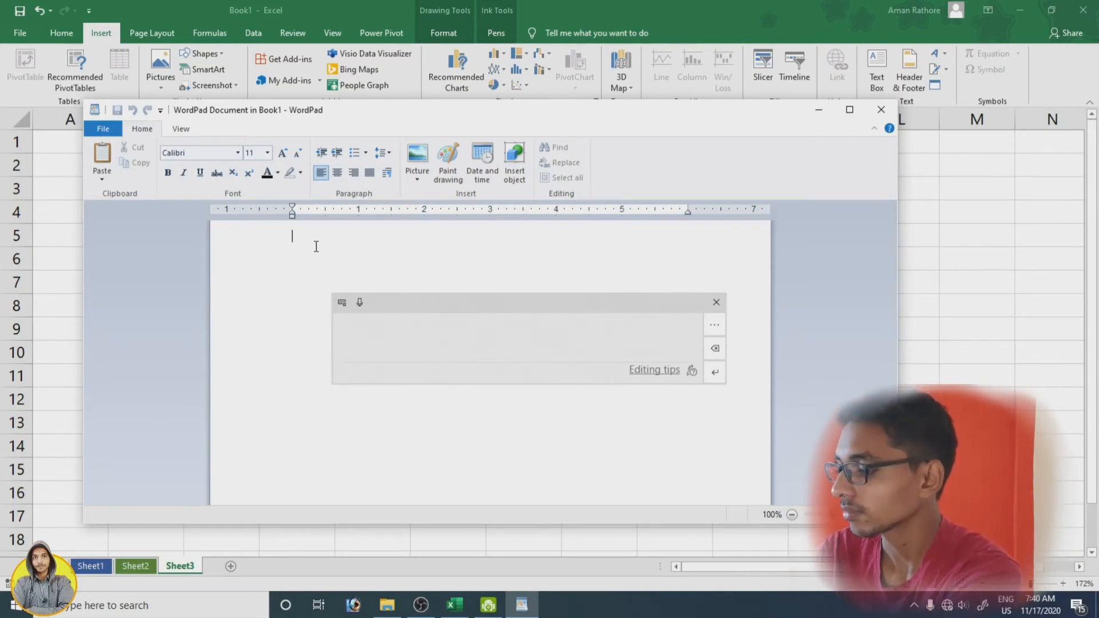
type("it ap")
key("BackSpace")
key("BackSpace")
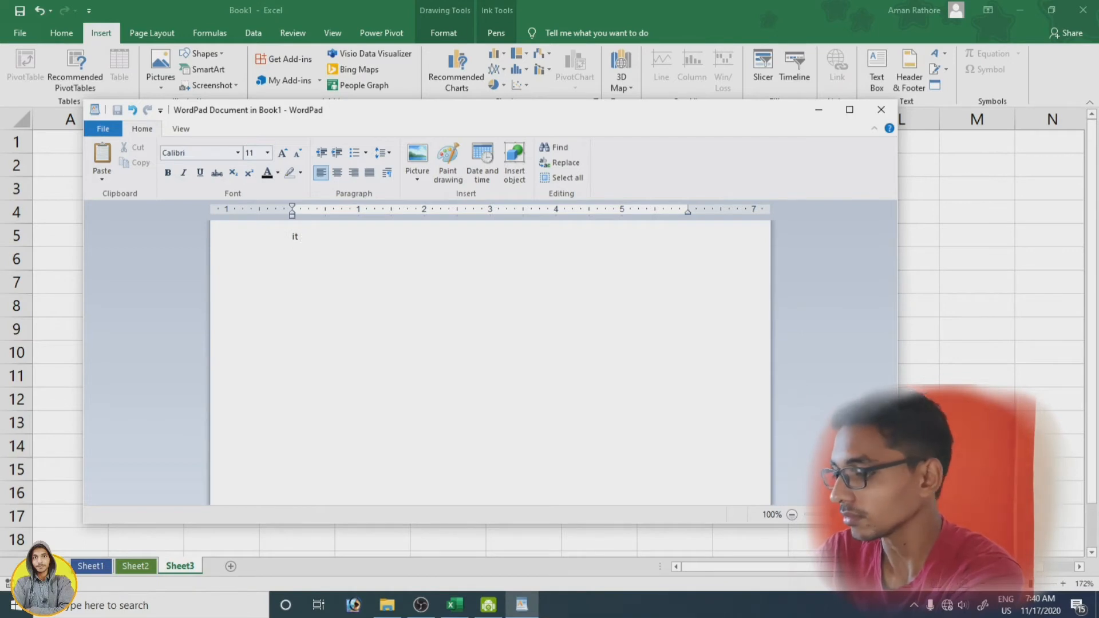
type("paradigm")
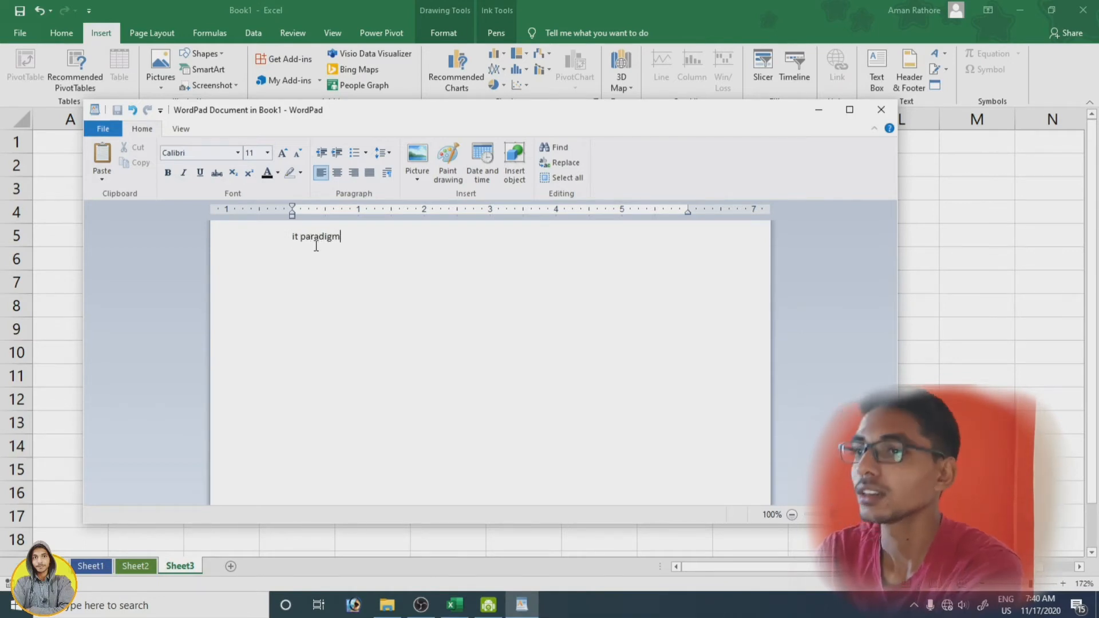
left_click(883, 112)
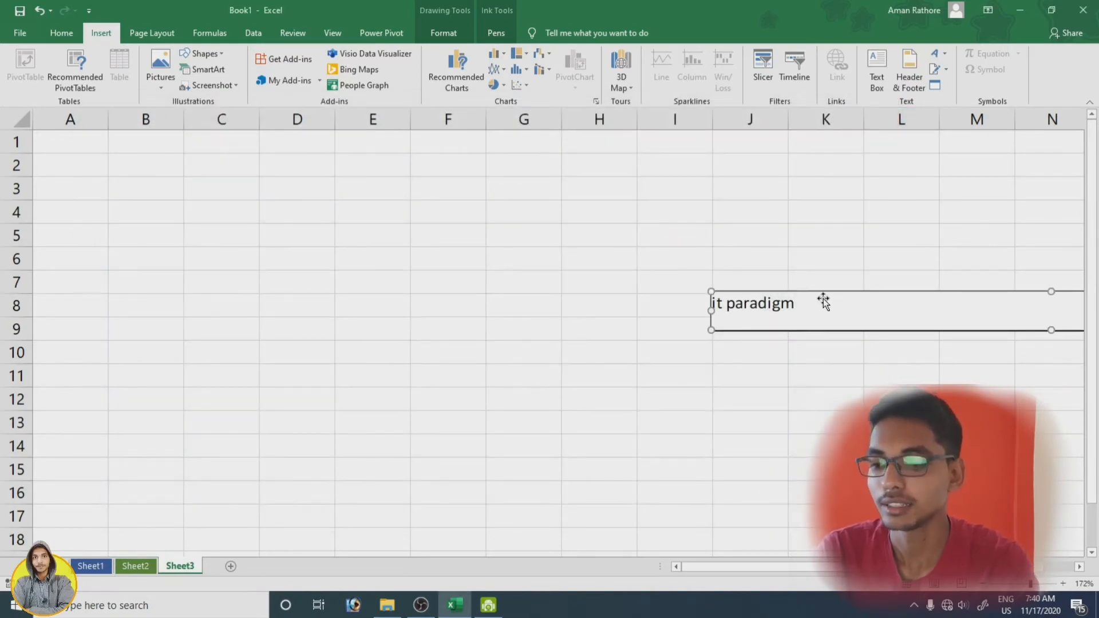
left_click_drag(830, 292, 155, 168)
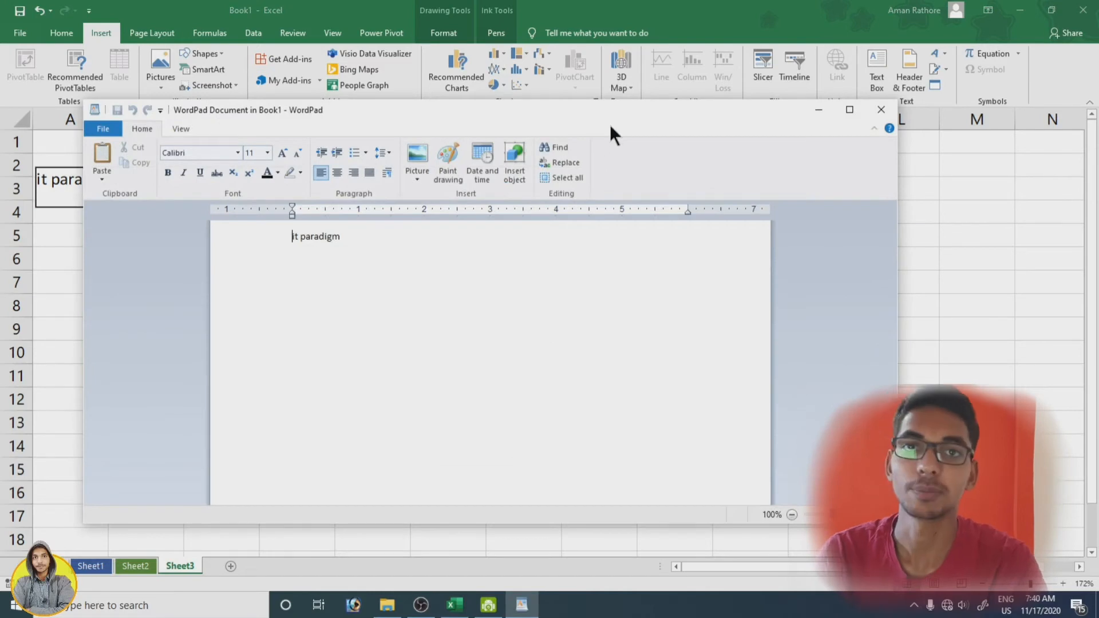
left_click(877, 112)
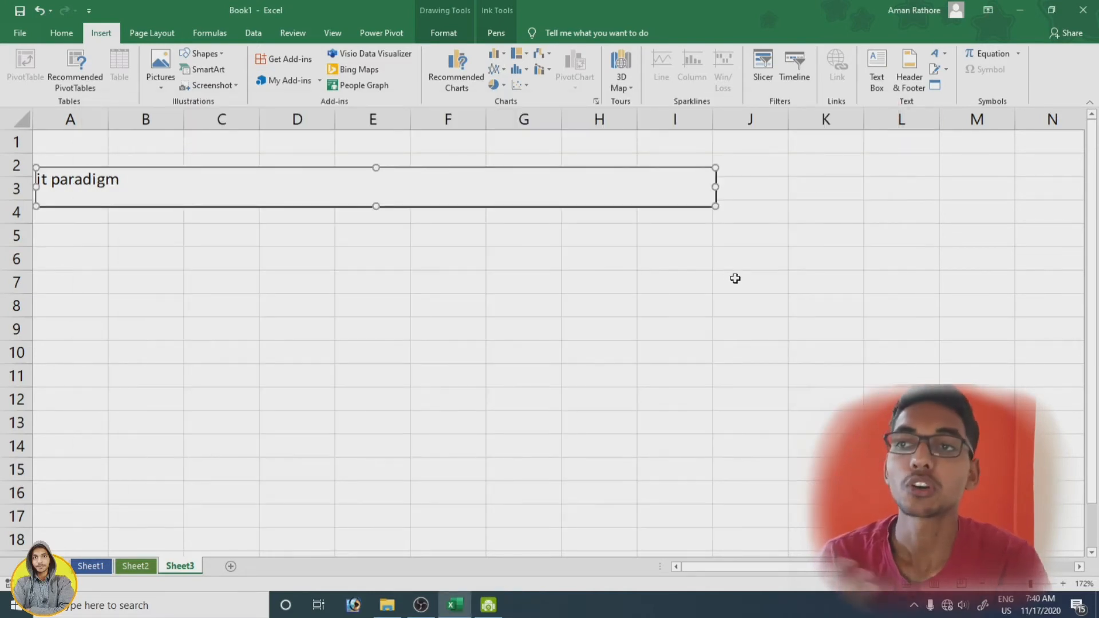
Step: Insert a new Bitmap Image object on Sheet3, displayed as an icon
left_click(935, 86)
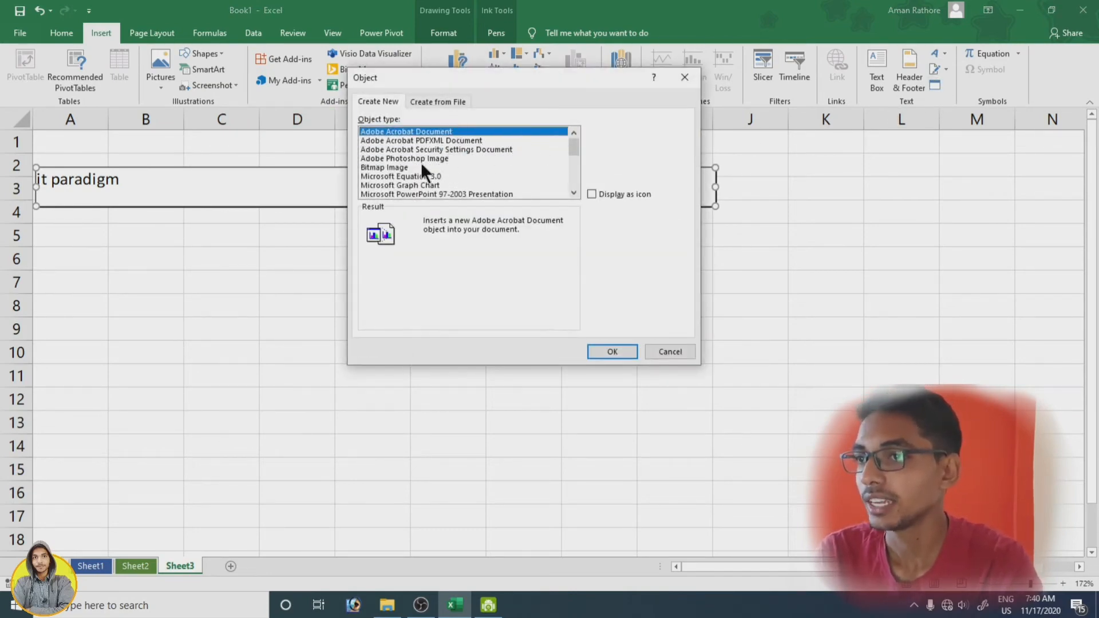
left_click(400, 166)
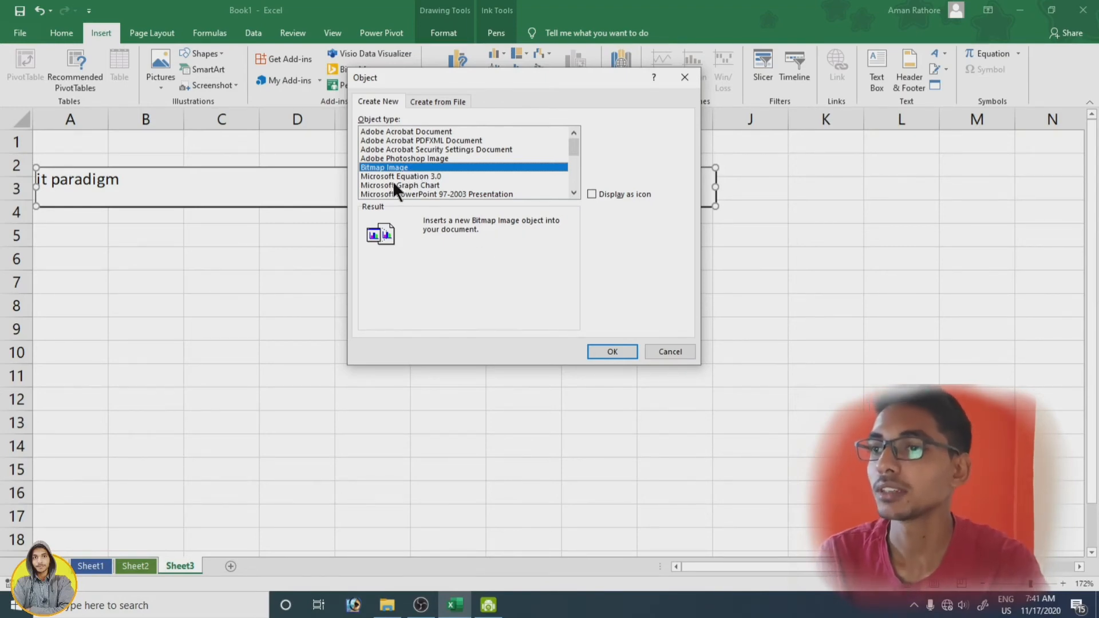
left_click(593, 194)
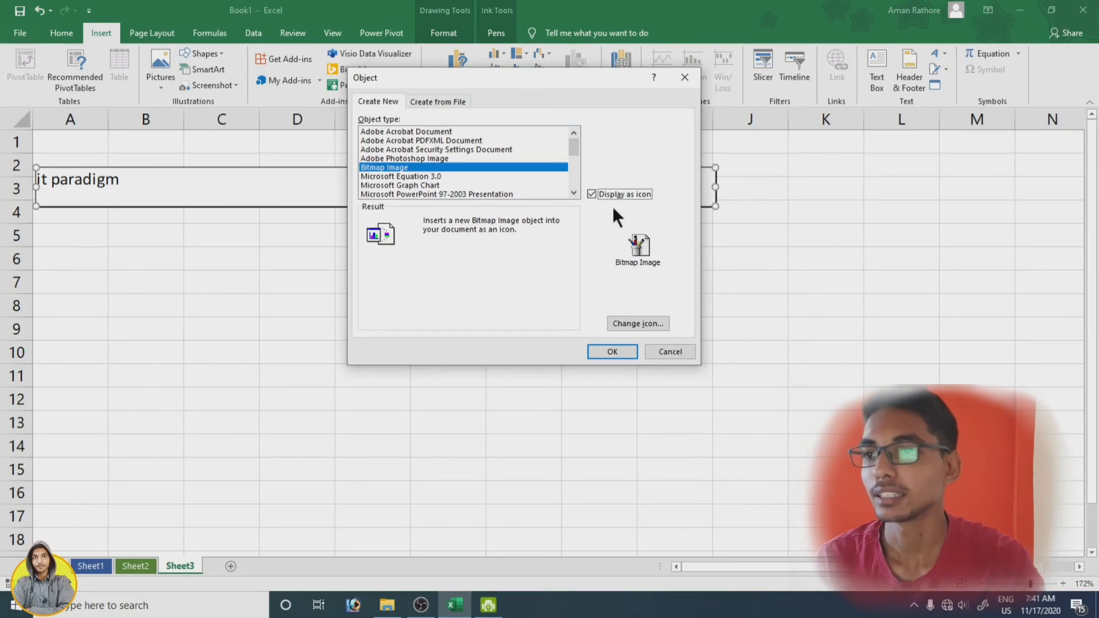
left_click(613, 352)
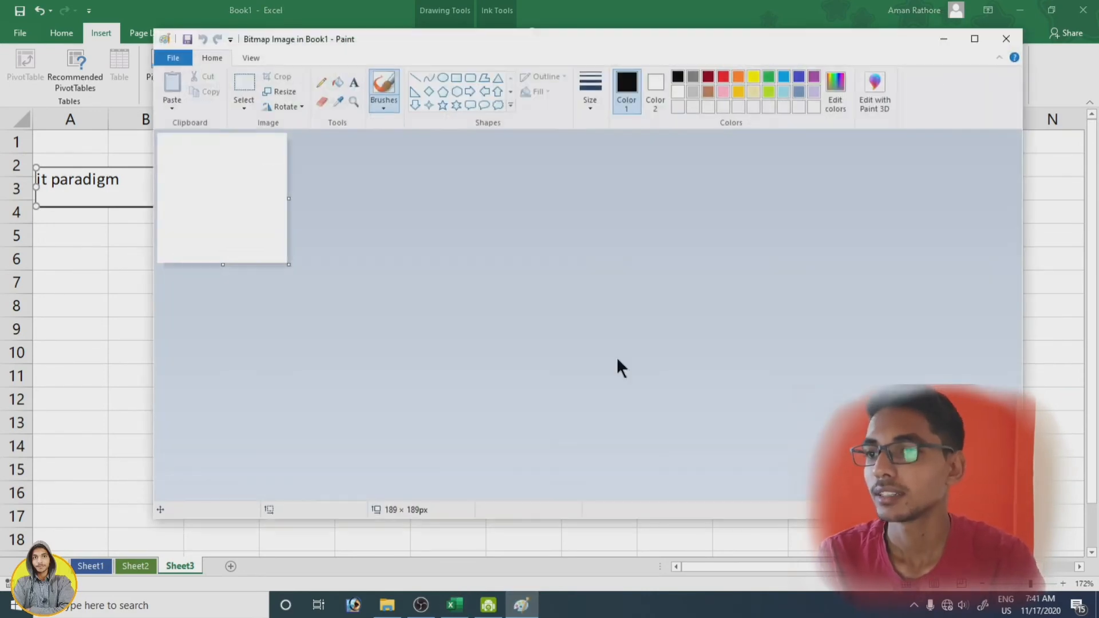
Step: Enlarge the bitmap canvas to about 363 × 236 px, handwrite "It Paradigm" on it with the brush, and close the image
left_click_drag(289, 265, 408, 296)
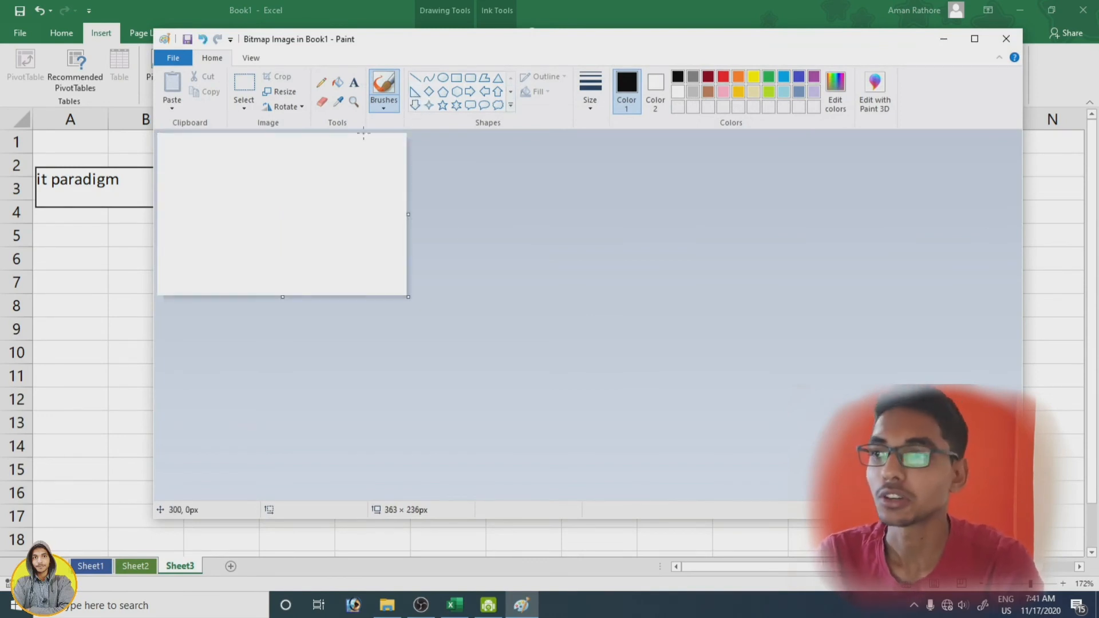
mouse_move(198, 185)
left_mouse_down()
mouse_move(184, 200)
mouse_move(227, 197)
mouse_move(211, 194)
left_mouse_up()
mouse_move(208, 252)
left_mouse_down()
mouse_move(232, 273)
mouse_move(252, 229)
mouse_move(298, 197)
mouse_move(327, 219)
mouse_move(352, 171)
left_mouse_up()
left_click(1003, 41)
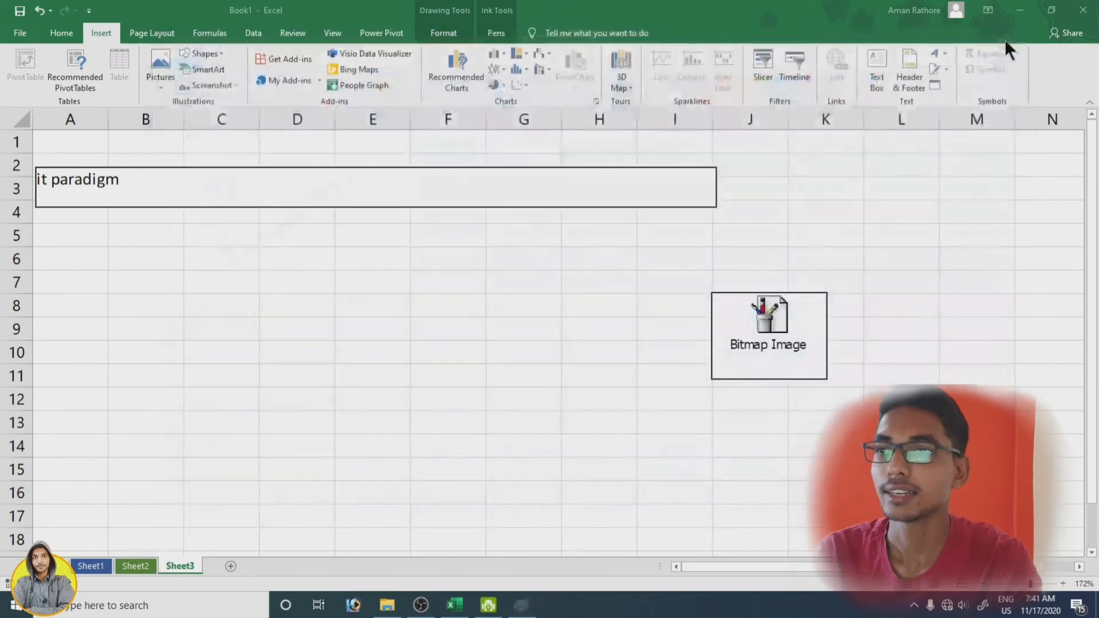
Step: Move the Bitmap Image icon left to columns C and D, and reopen its drawing to check the content
scroll(754, 329, "right", 1)
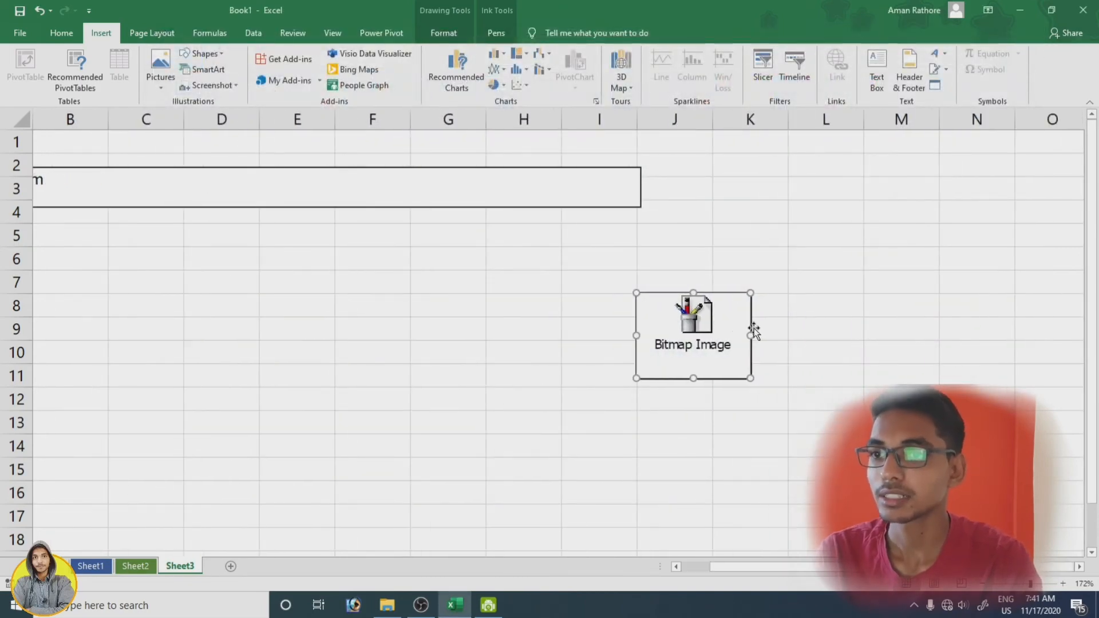
scroll(754, 328, "left", 1)
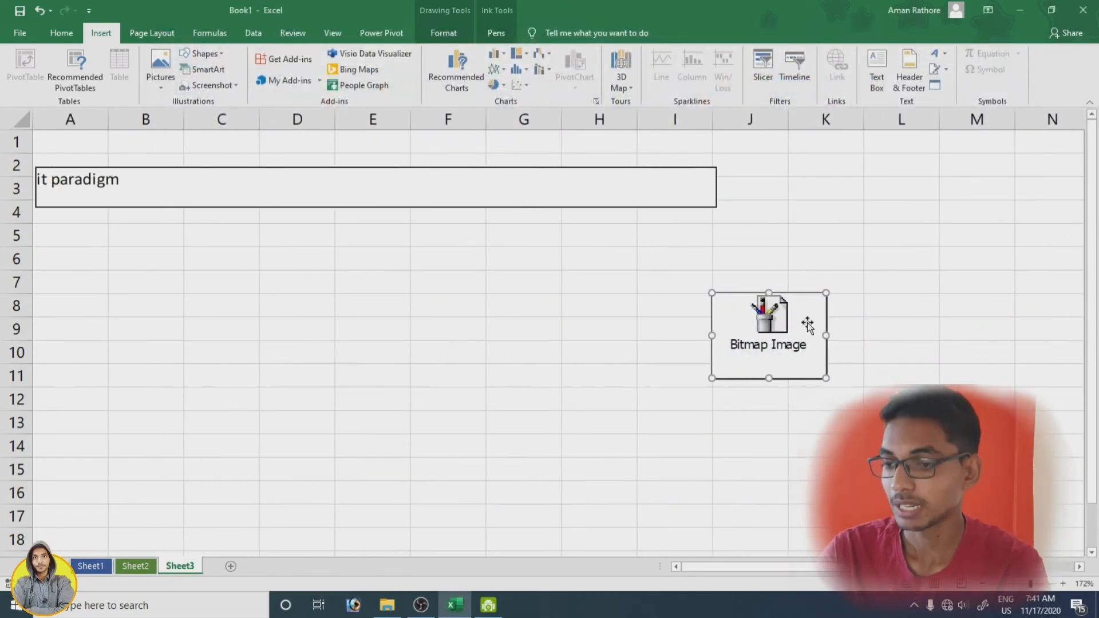
key("Left")
key("Left")
key("Left")
key("Left")
key("Left")
key("Left")
key("Left")
key("Left")
key("Left")
key("Left")
key("Left")
key("Left")
key("Left")
key("Left")
key("Left")
key("Left")
key("Left")
key("Left")
key("Left")
key("Left")
key("Left")
key("Left")
key("Left")
key("Left")
key("Left")
key("Left")
key("Left")
key("Left")
key("Left")
key("Left")
key("Left")
key("Left")
key("Left")
key("Left")
key("Left")
key("Left")
key("Left")
key("Left")
key("Left")
key("Left")
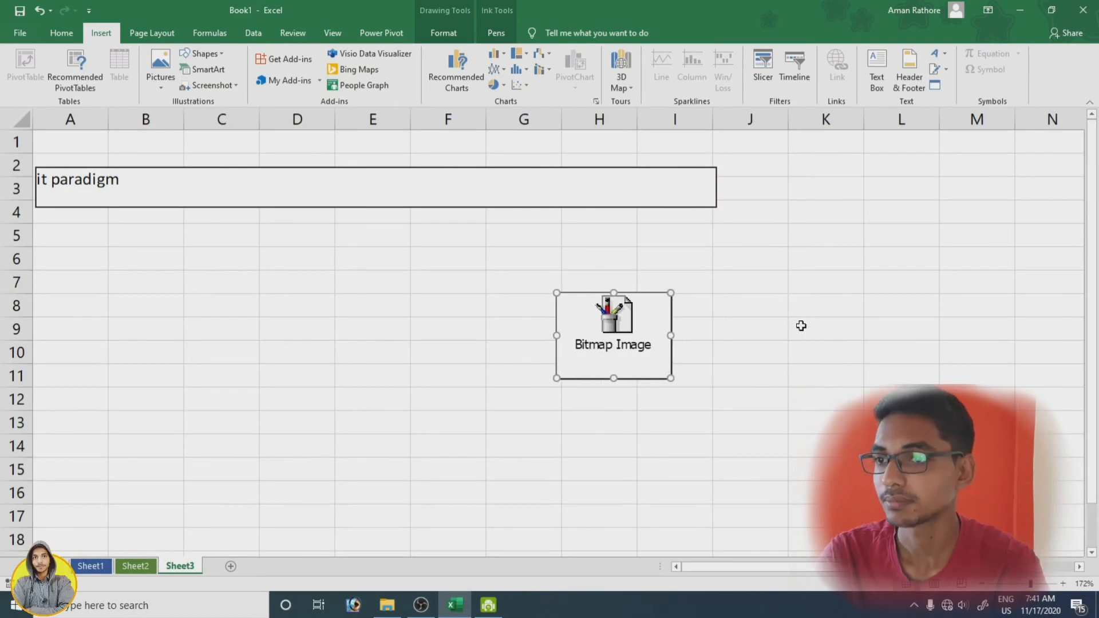
key("Left")
key("Left")
key("Left")
key("Left")
key("Left")
key("Left")
key("Left")
key("Left")
key("Left")
key("Left")
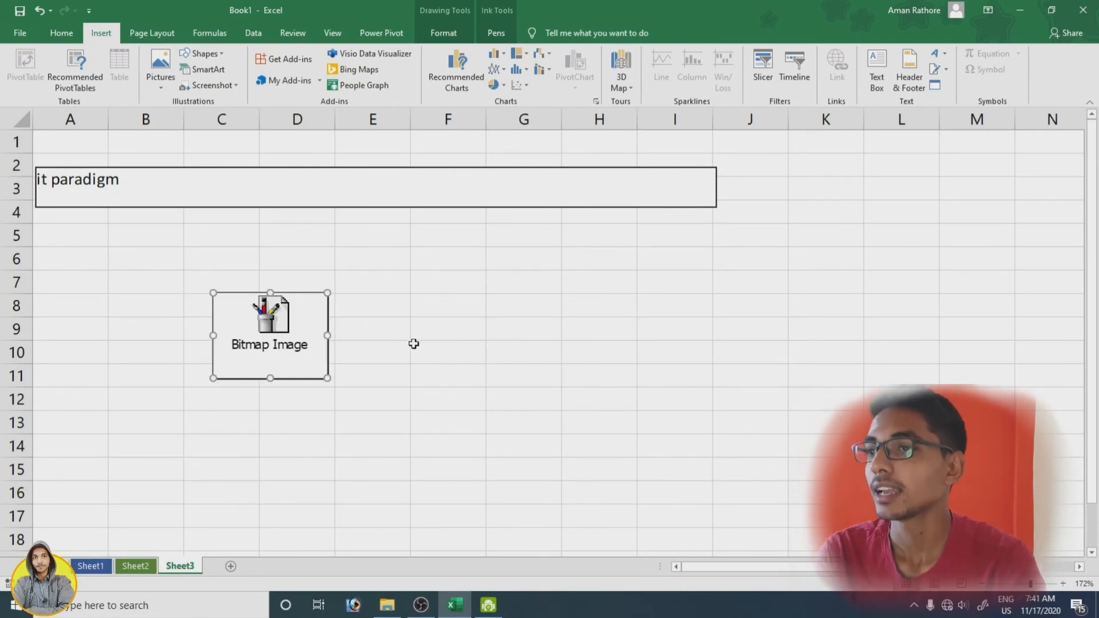
double_click(276, 345)
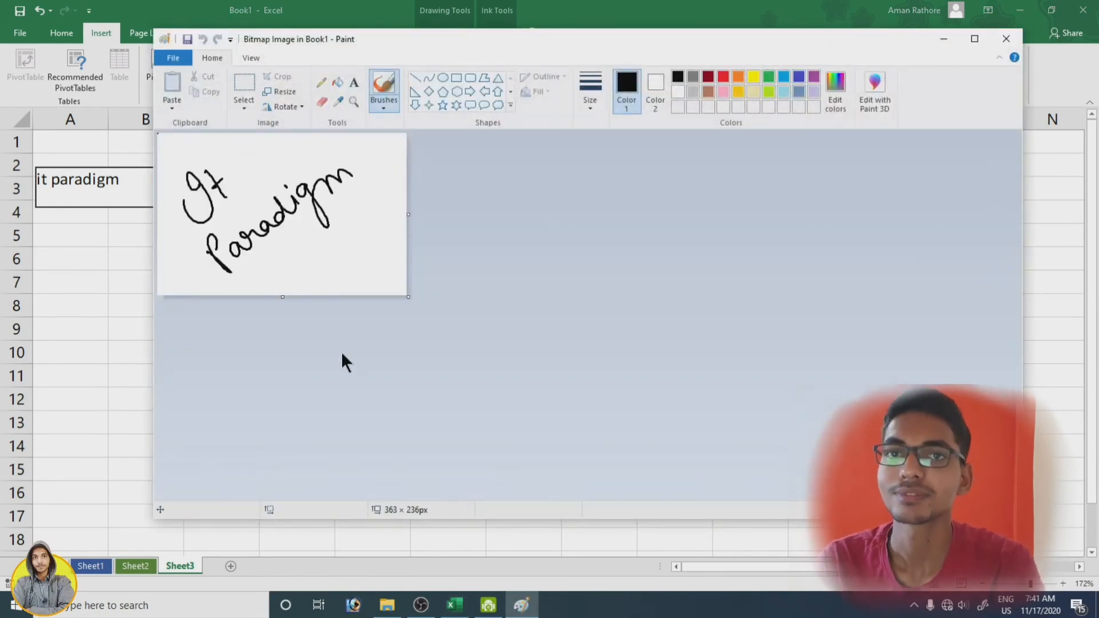
left_click(1006, 38)
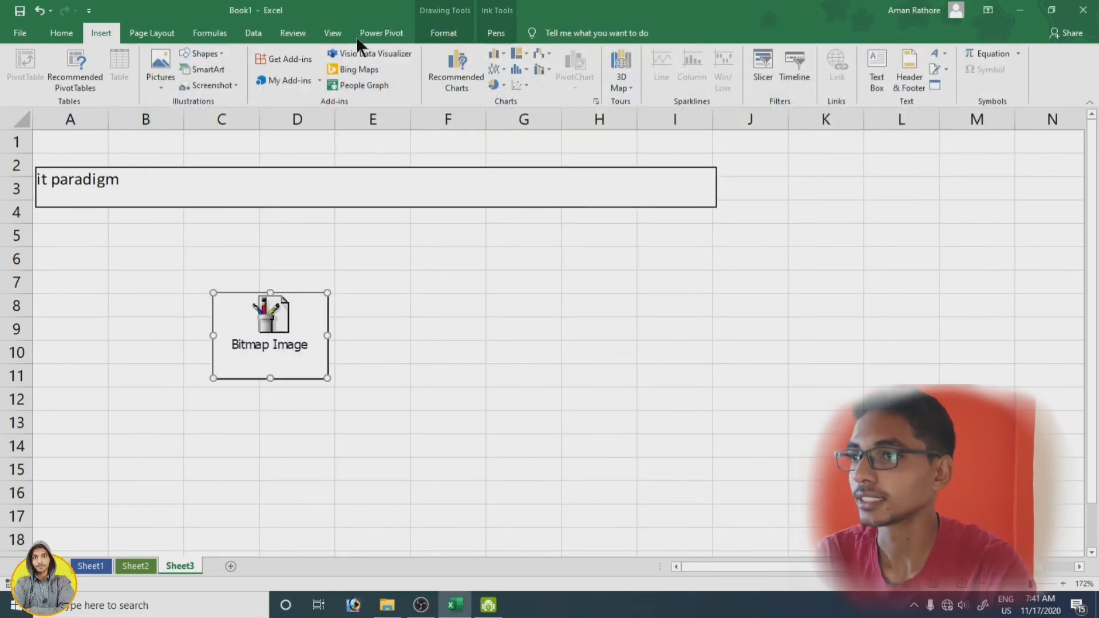
Step: Insert another Bitmap Image object on Sheet3, without displaying it as an icon
left_click(933, 85)
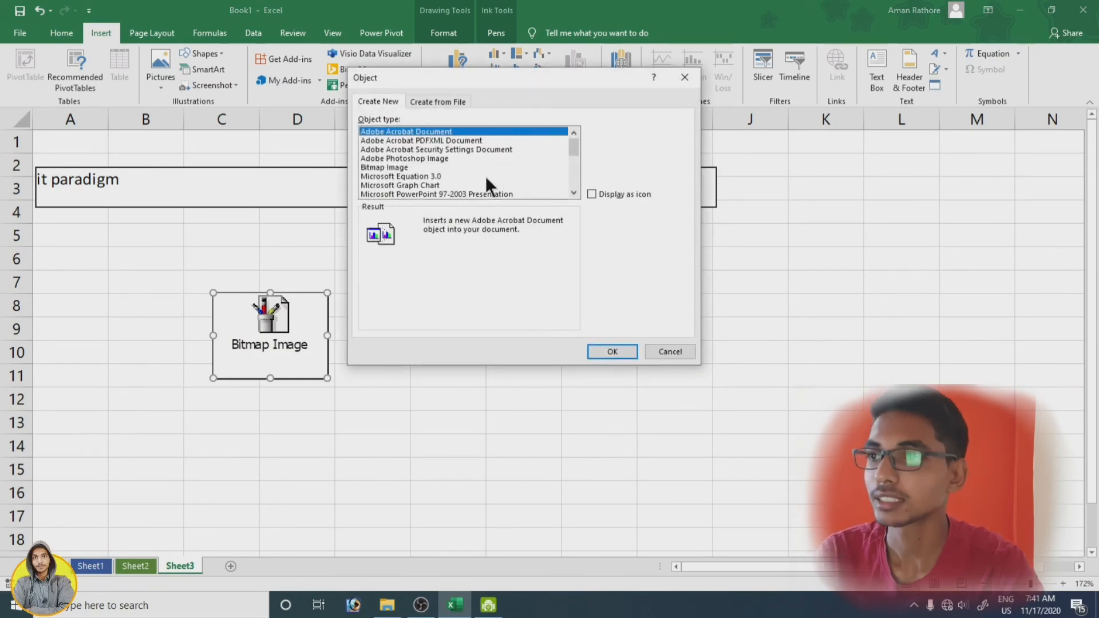
left_click(399, 167)
left_click(614, 351)
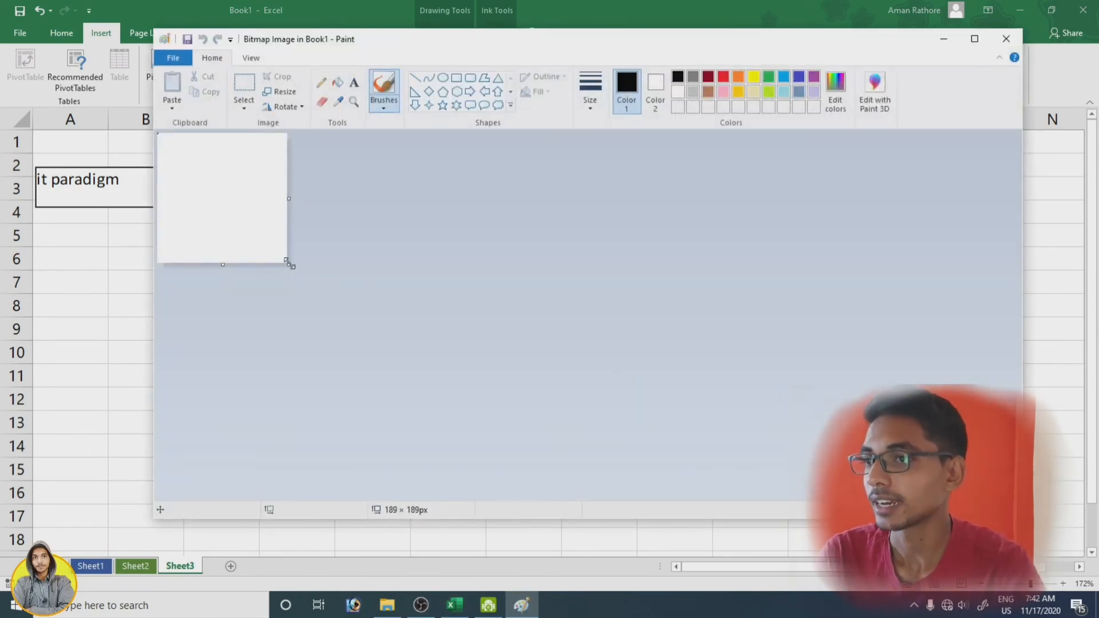
Step: Enlarge the new bitmap canvas to about 370 × 233 px, handwrite "It Paradigm" on it with the brush, and close the image
left_click_drag(287, 263, 407, 294)
mouse_move(192, 182)
left_mouse_down()
mouse_move(185, 206)
mouse_move(211, 188)
left_mouse_up()
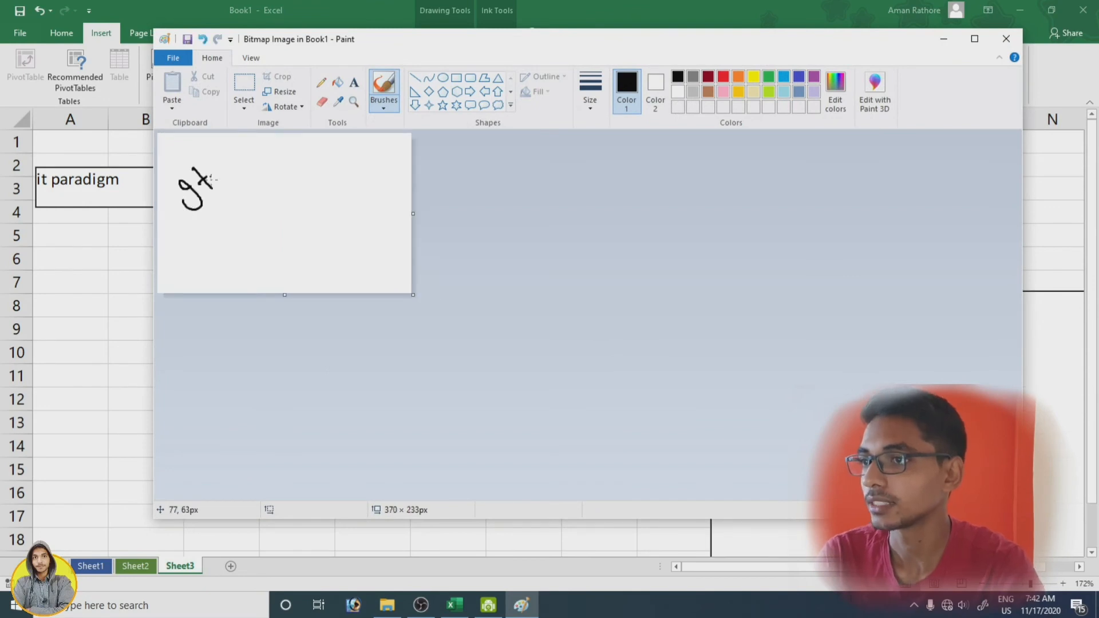
mouse_move(213, 252)
left_mouse_down()
mouse_move(226, 263)
mouse_move(238, 244)
mouse_move(246, 252)
mouse_move(245, 206)
mouse_move(256, 236)
mouse_move(274, 191)
mouse_move(328, 189)
left_mouse_up()
left_click(1006, 39)
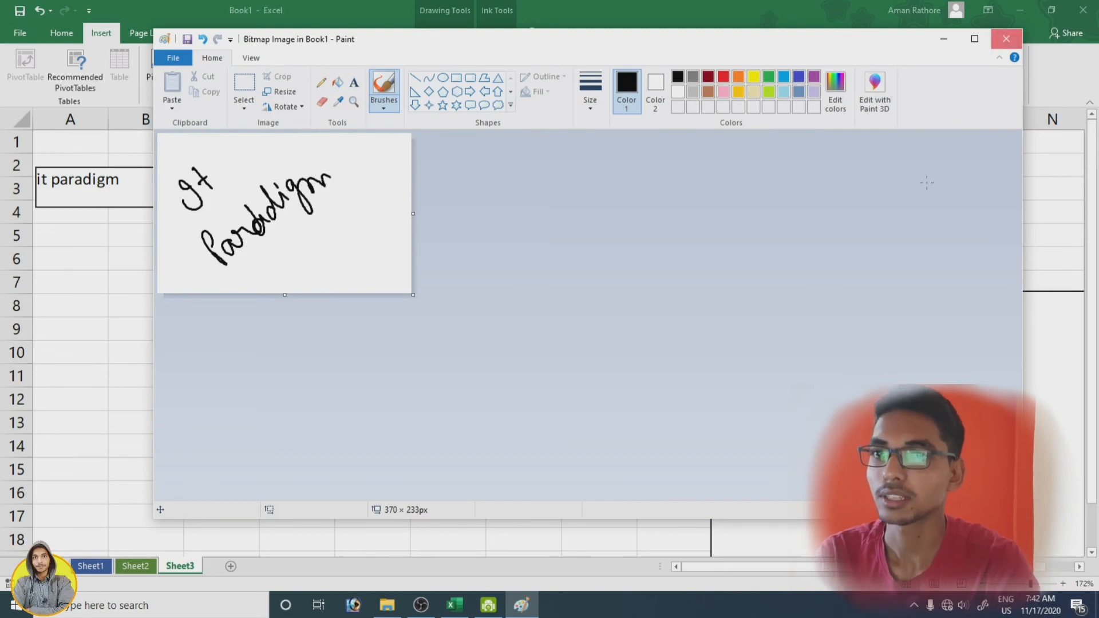
Step: Move the embedded "It Paradigm" drawing left and up on Sheet3 so it sits directly beside the Bitmap Image icon, starting in row 5
left_click(796, 346)
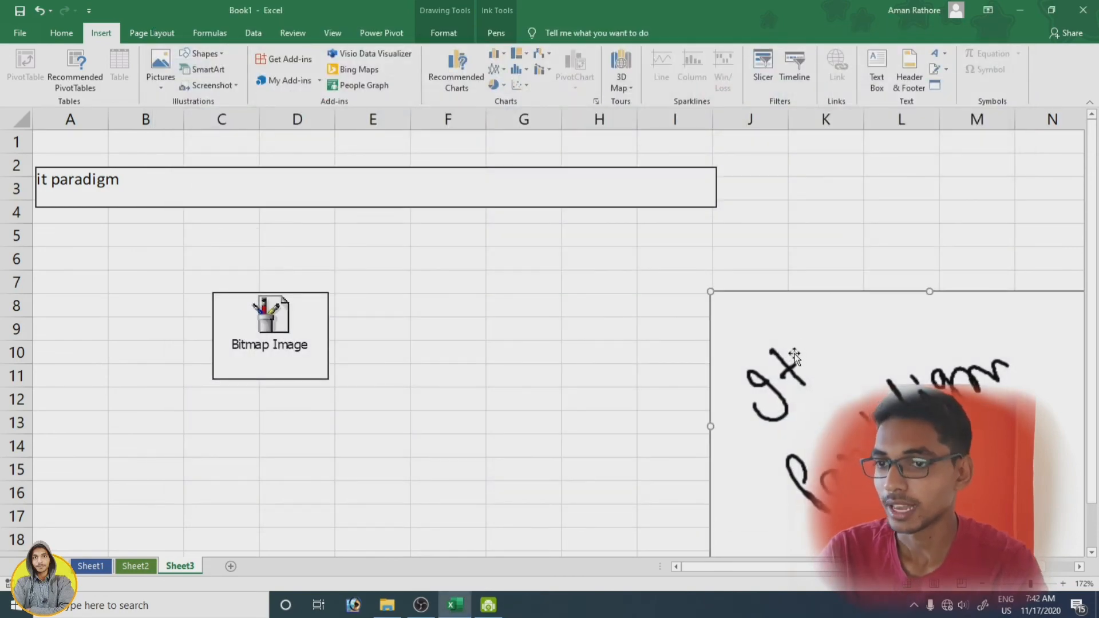
key("Left")
key("Left")
key("Left")
key("Left")
key("Left")
key("Left")
key("Left")
key("Left")
key("Left")
key("Left")
key("Left")
key("Left")
key("Left")
key("Left")
key("Left")
key("Left")
key("Left")
key("Left")
key("Left")
key("Left")
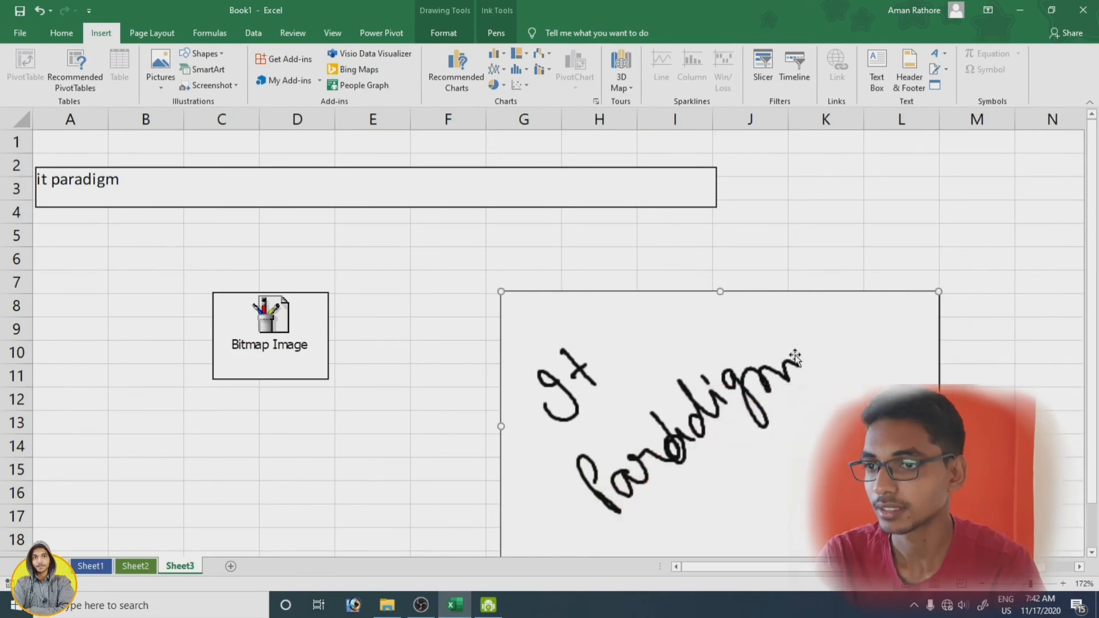
key("Left")
key("Left")
key("Left")
key("Left")
key("Left")
key("Left")
key("Left")
key("Left")
key("Left")
key("Up")
key("Up")
key("Up")
key("Up")
key("Up")
key("Up")
key("Up")
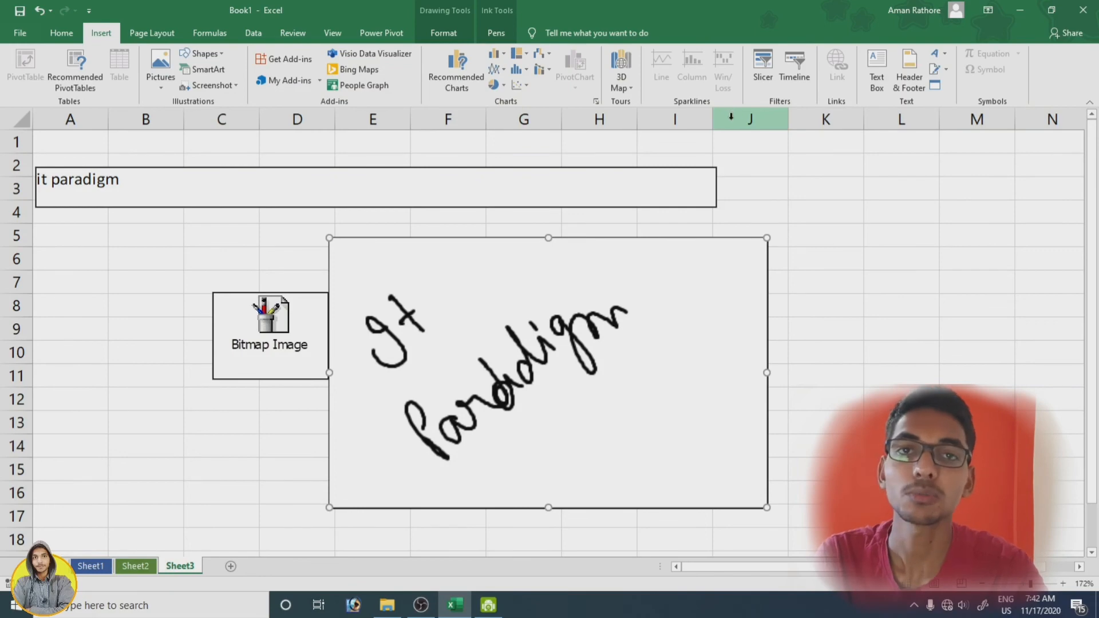
Step: Look through the full list of object types available for insertion, and leave without inserting an object
left_click(934, 85)
left_click_drag(610, 76, 491, 94)
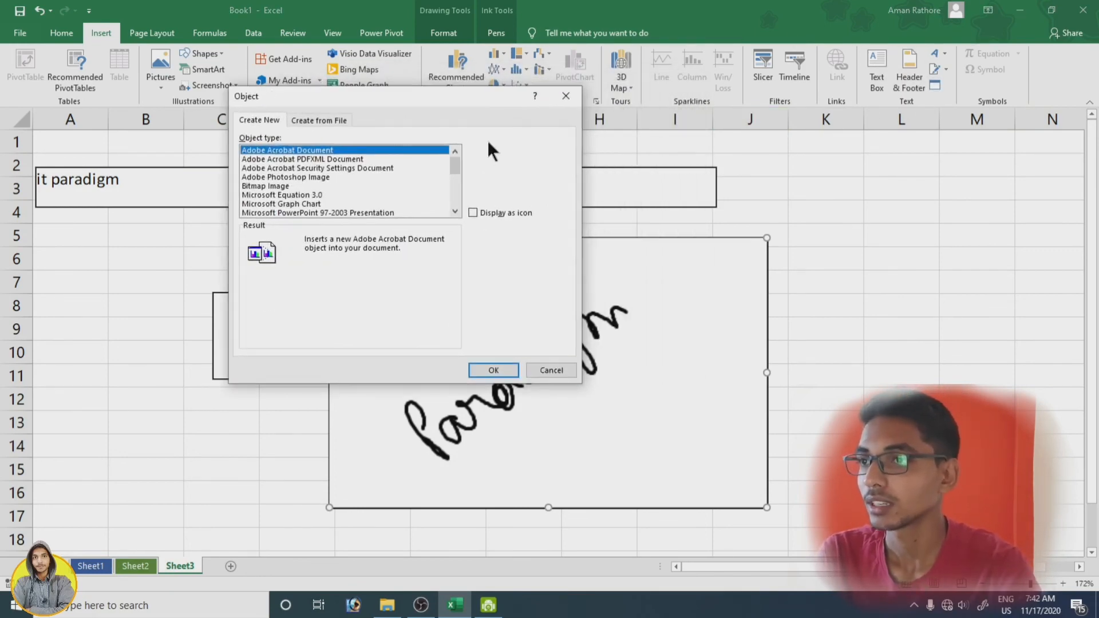
left_click_drag(455, 163, 462, 198)
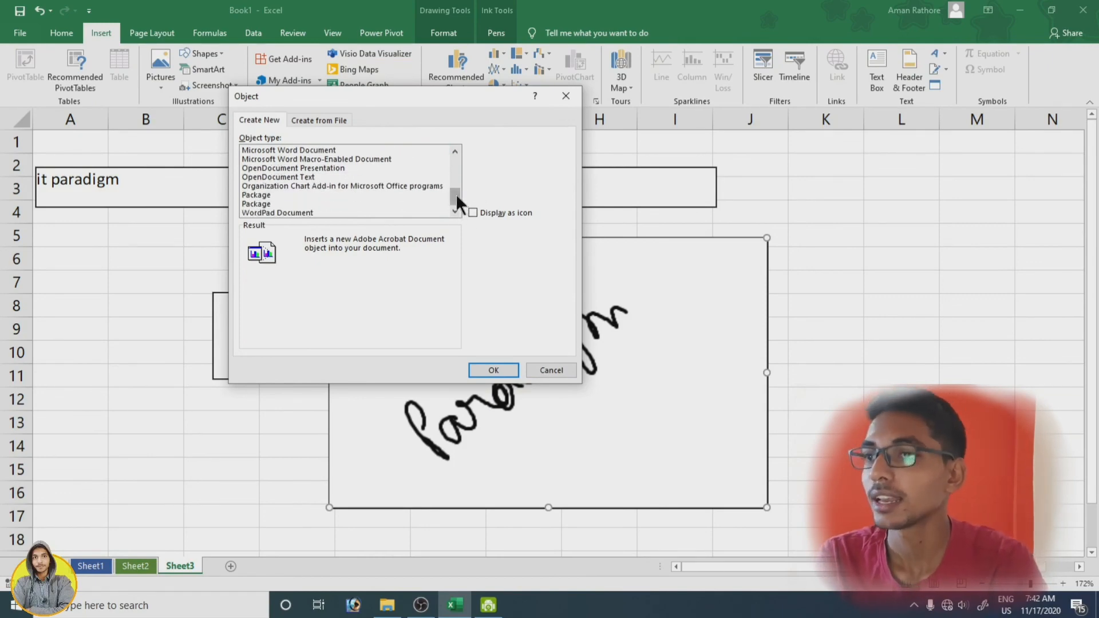
left_click_drag(456, 195, 447, 158)
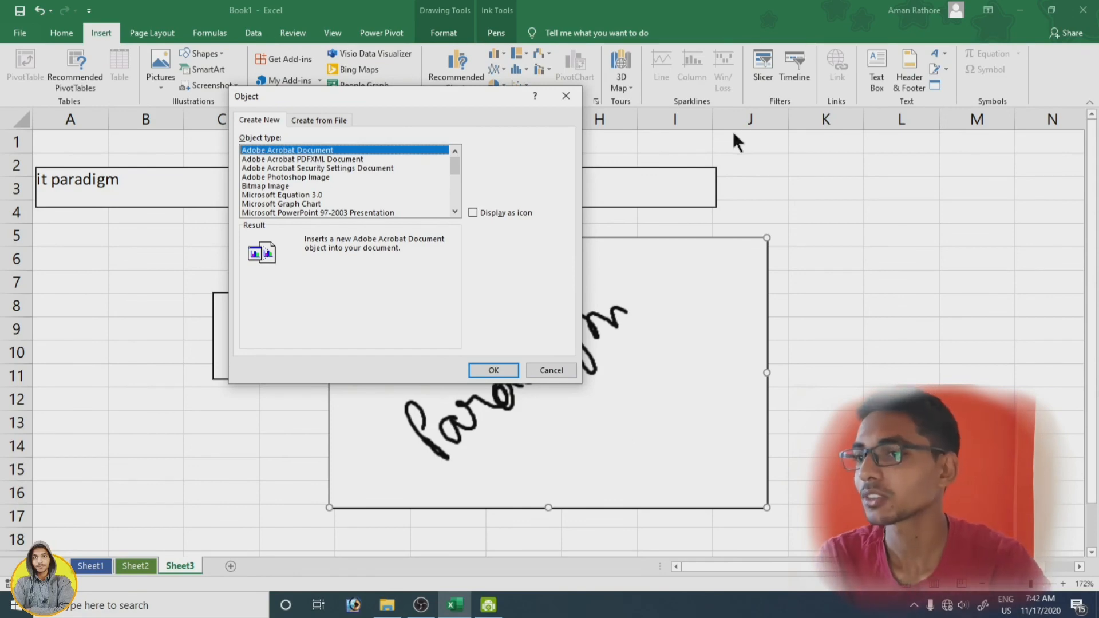
left_click_drag(497, 99, 418, 49)
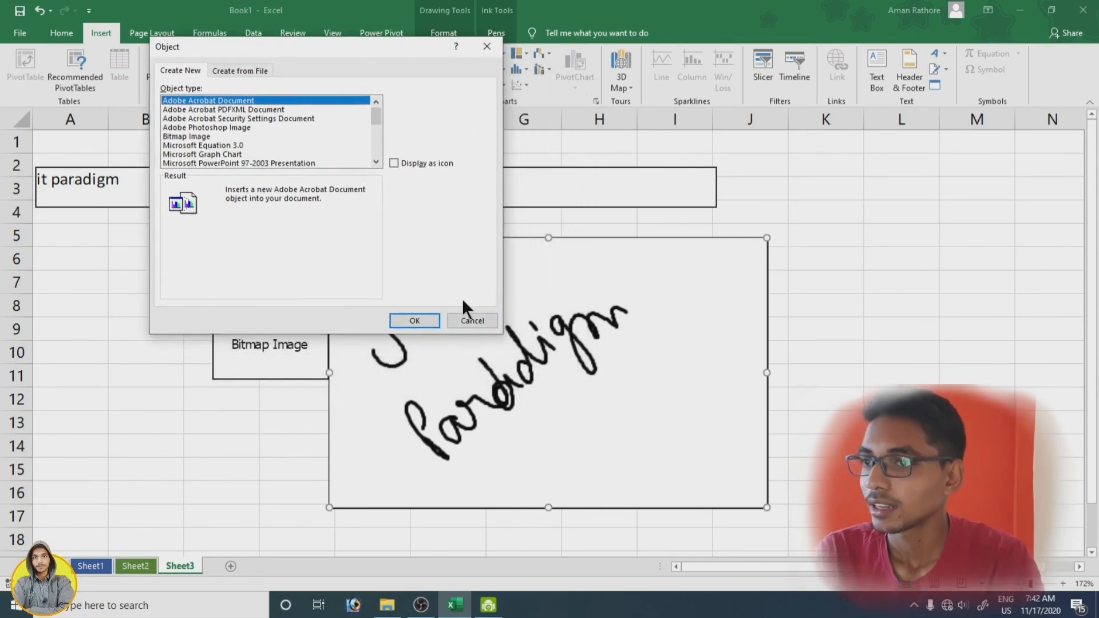
left_click(473, 318)
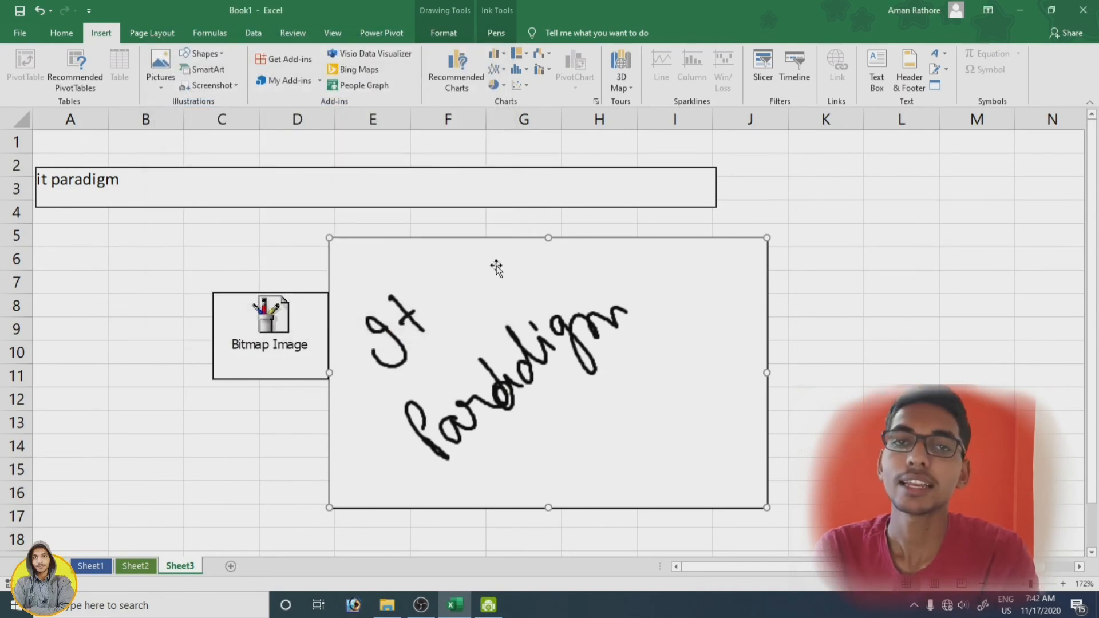